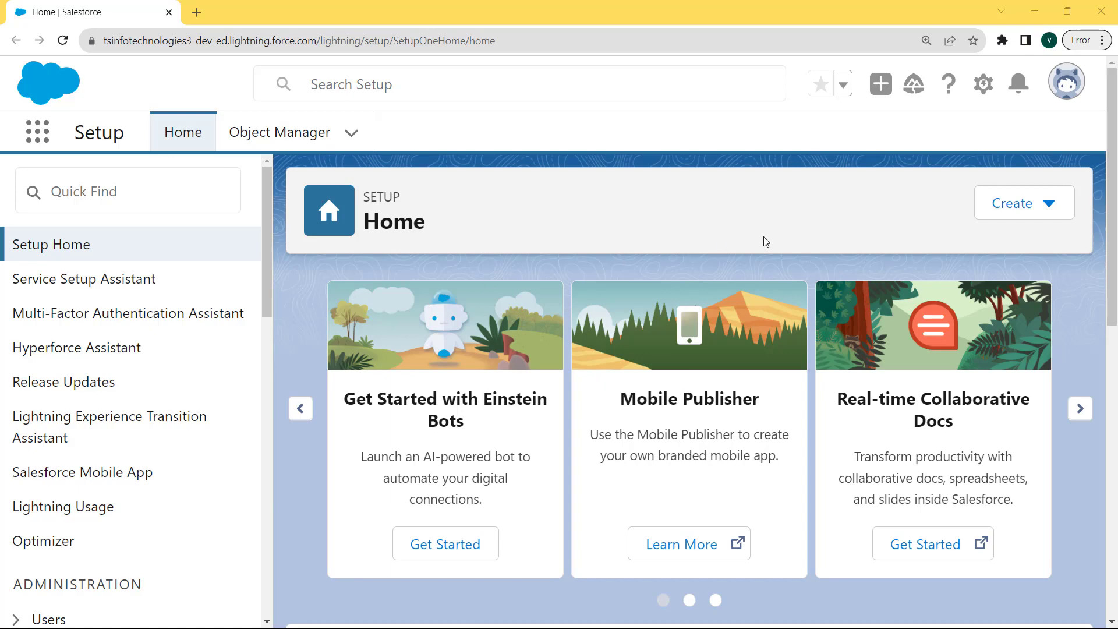
Step: Open Setup from the gear menu in a new tab and go to the Object Manager
{"action": "left_click", "coordinate": [989, 90]}
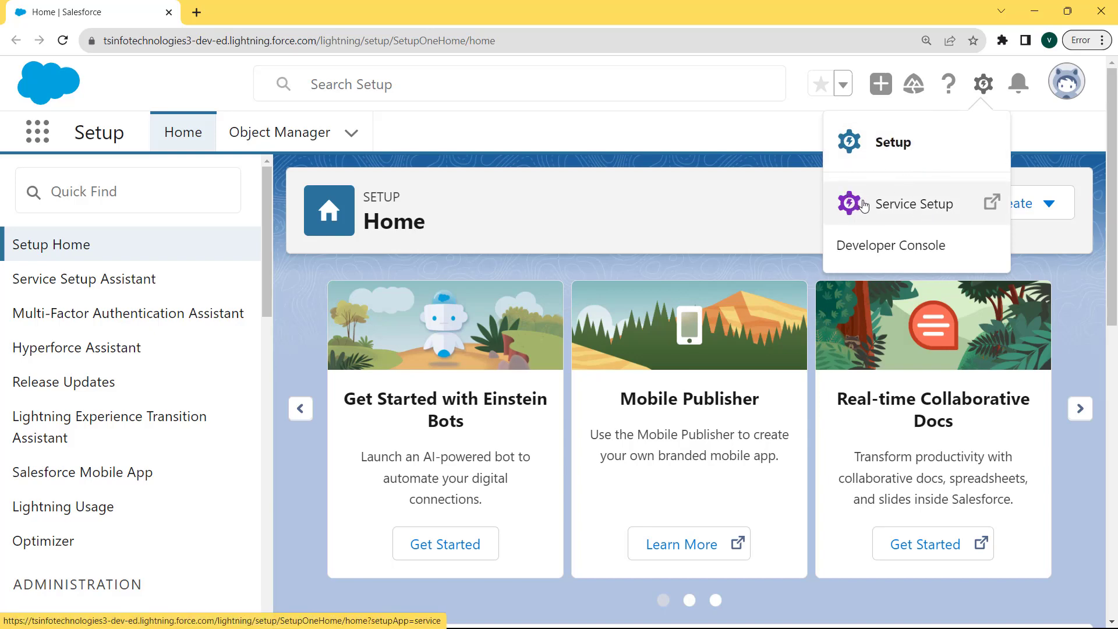
{"action": "left_click", "coordinate": [882, 155]}
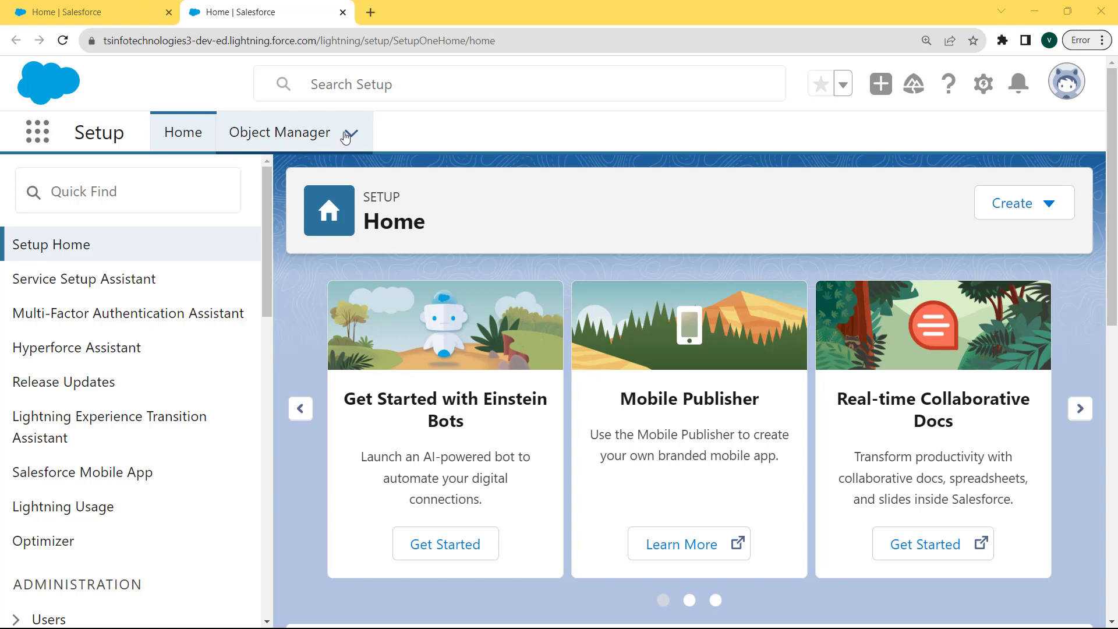
{"action": "left_click", "coordinate": [301, 139]}
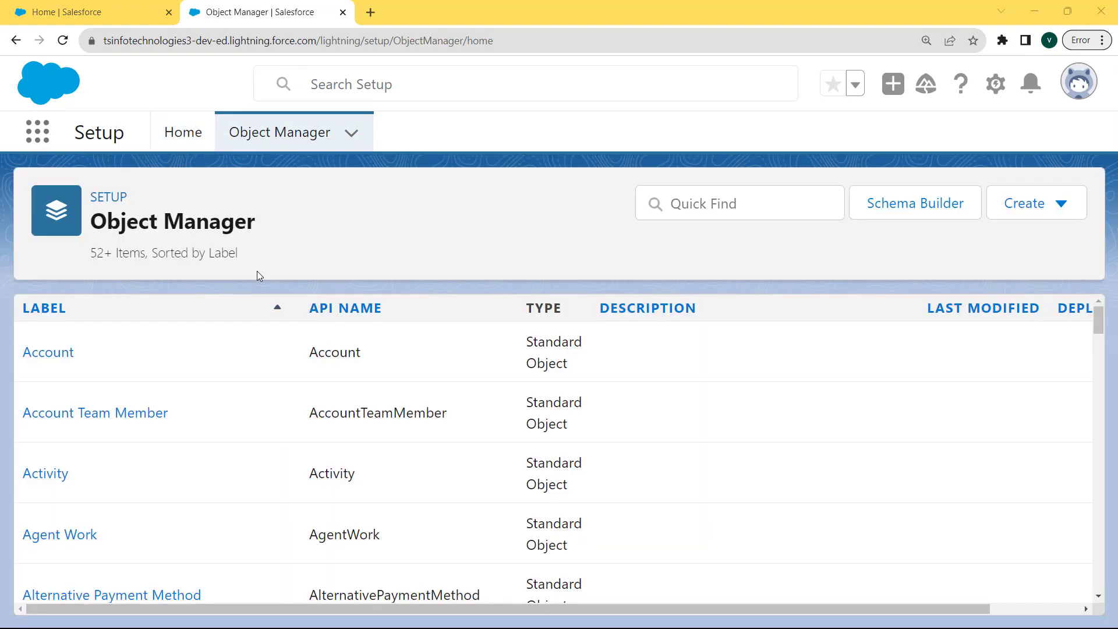
Step: Find 'oppo' in Object Manager and open Opportunity's Fields & Relationships list
{"action": "left_click", "coordinate": [733, 202]}
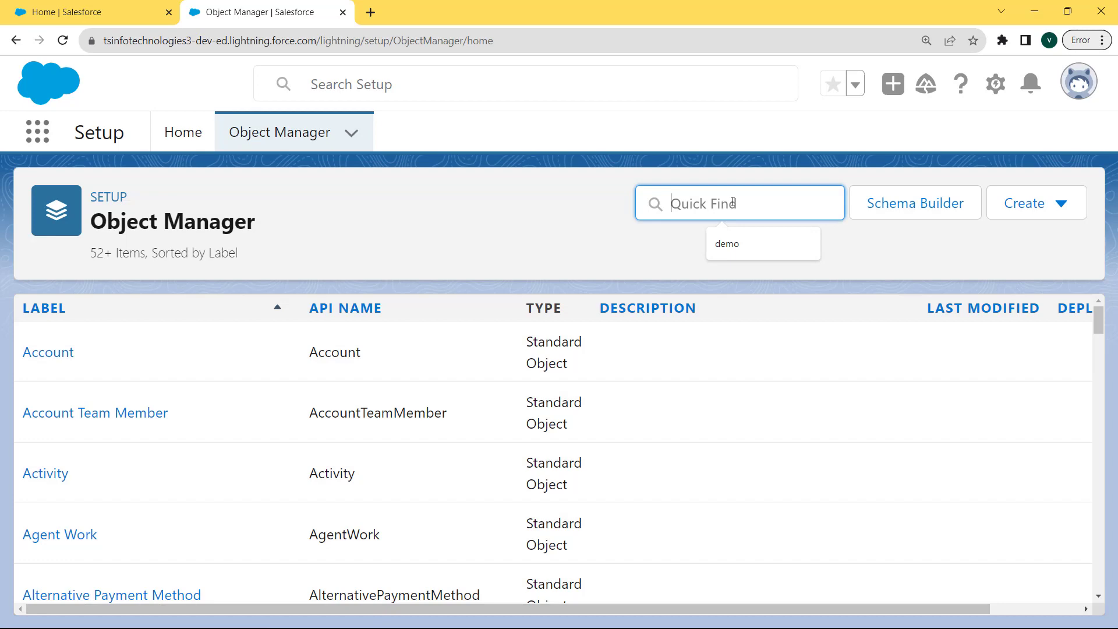
{"action": "type", "text": "opo"}
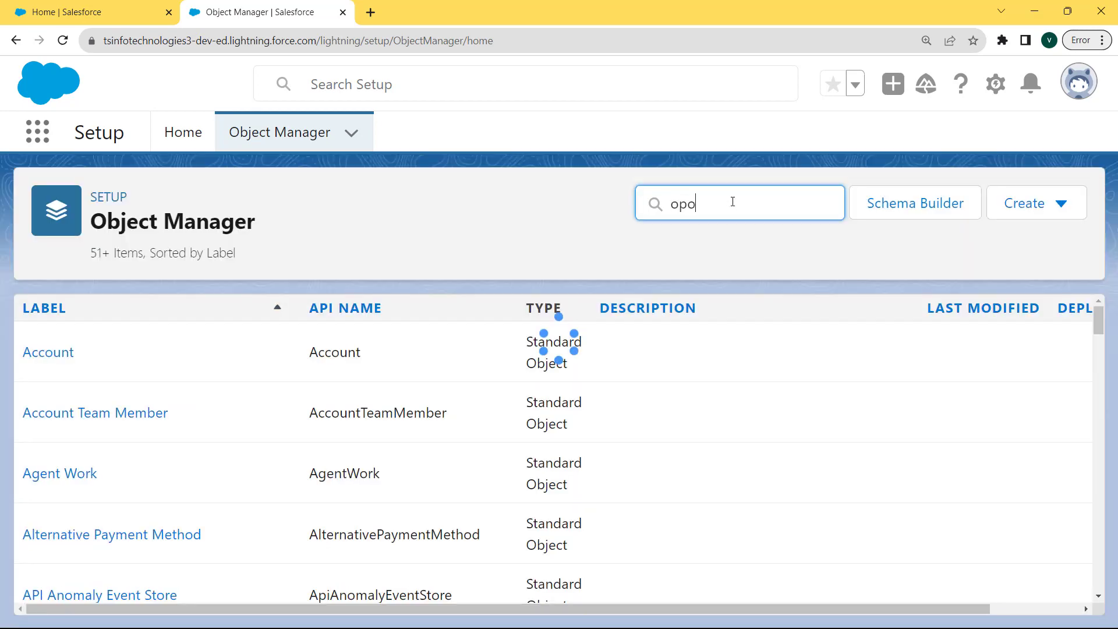
{"action": "key", "text": "BackSpace"}
{"action": "type", "text": "po"}
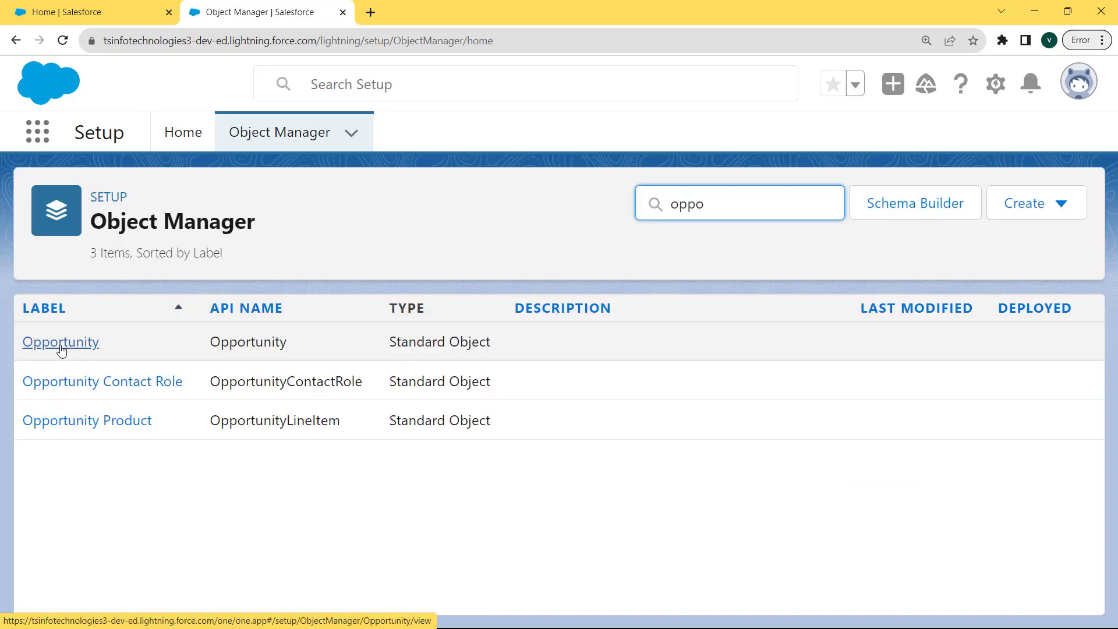
{"action": "left_click", "coordinate": [61, 344]}
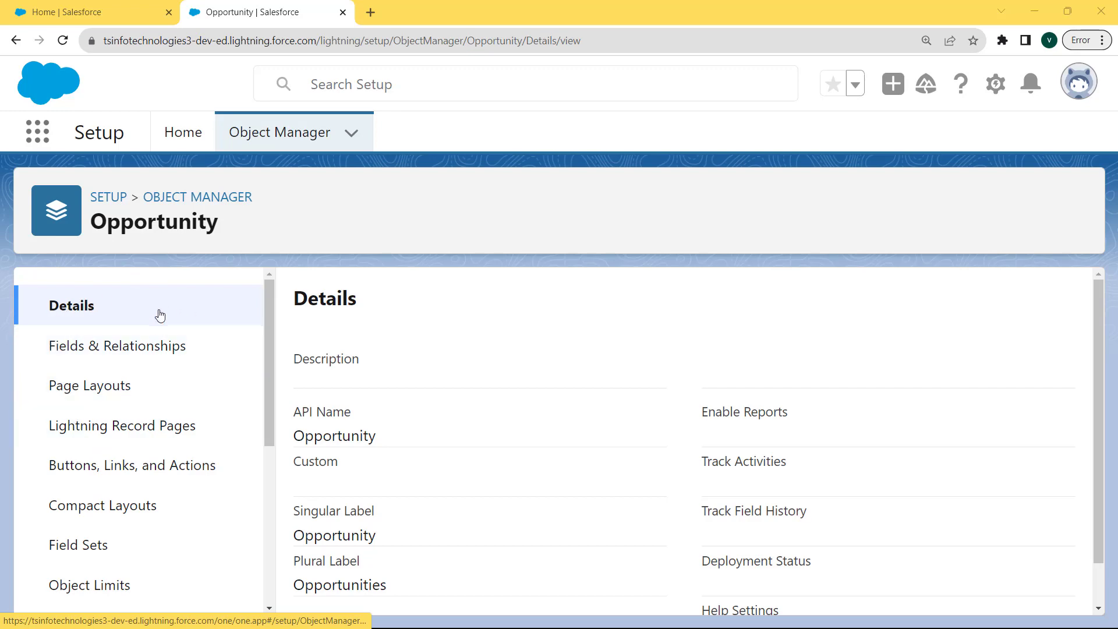
{"action": "left_click", "coordinate": [136, 352]}
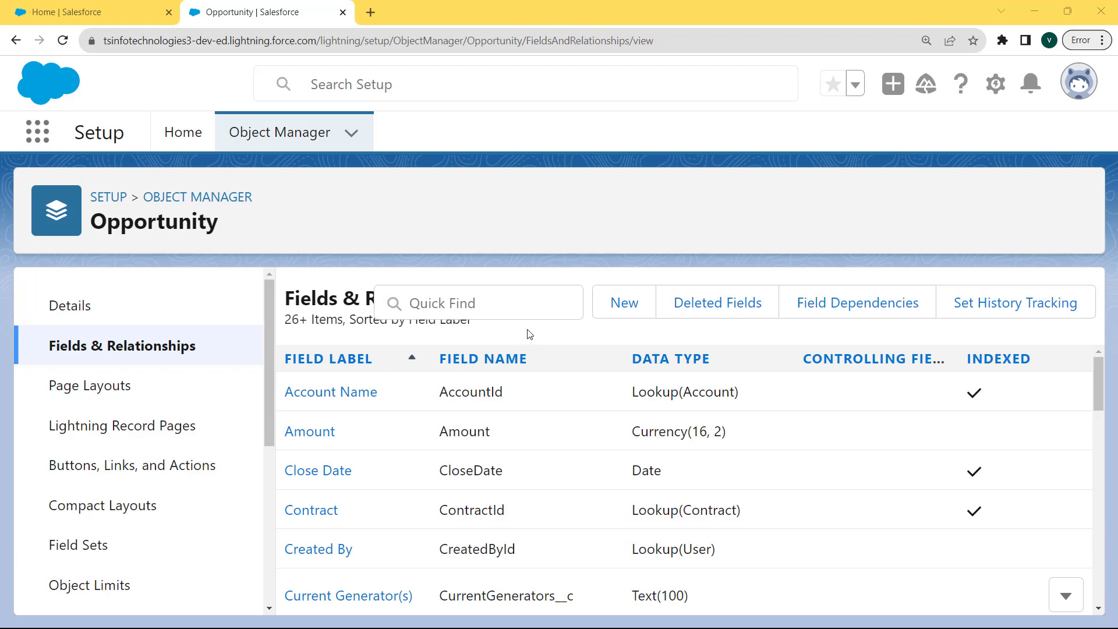
Step: Begin a new Opportunity custom field with Time as its data type
{"action": "left_click", "coordinate": [635, 313]}
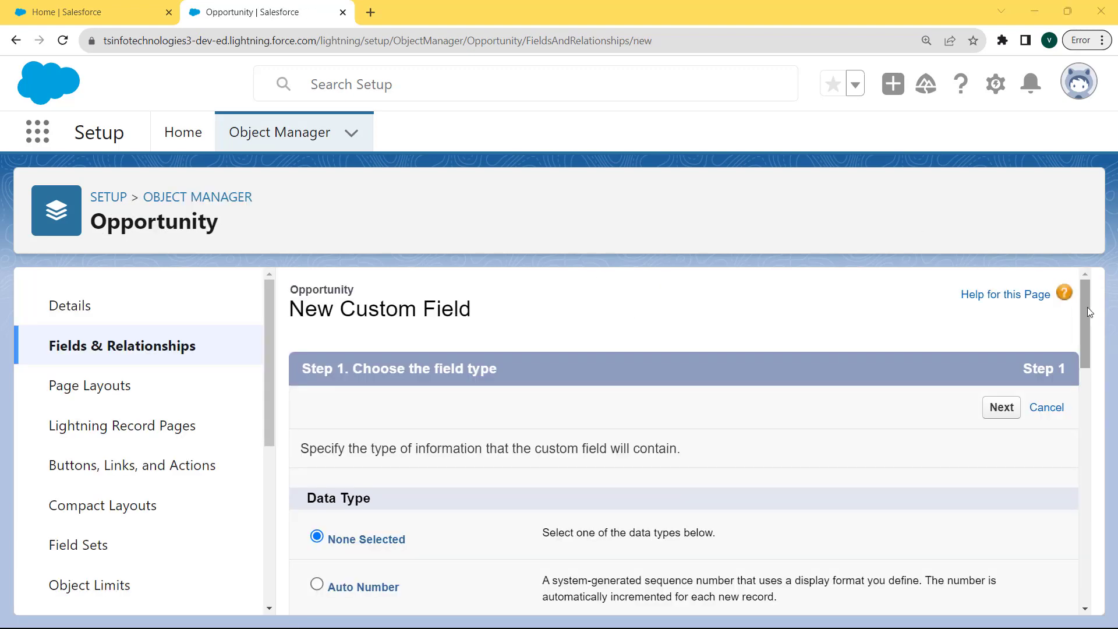
{"action": "left_click_drag", "start_coordinate": [1081, 309], "coordinate": [1081, 348]}
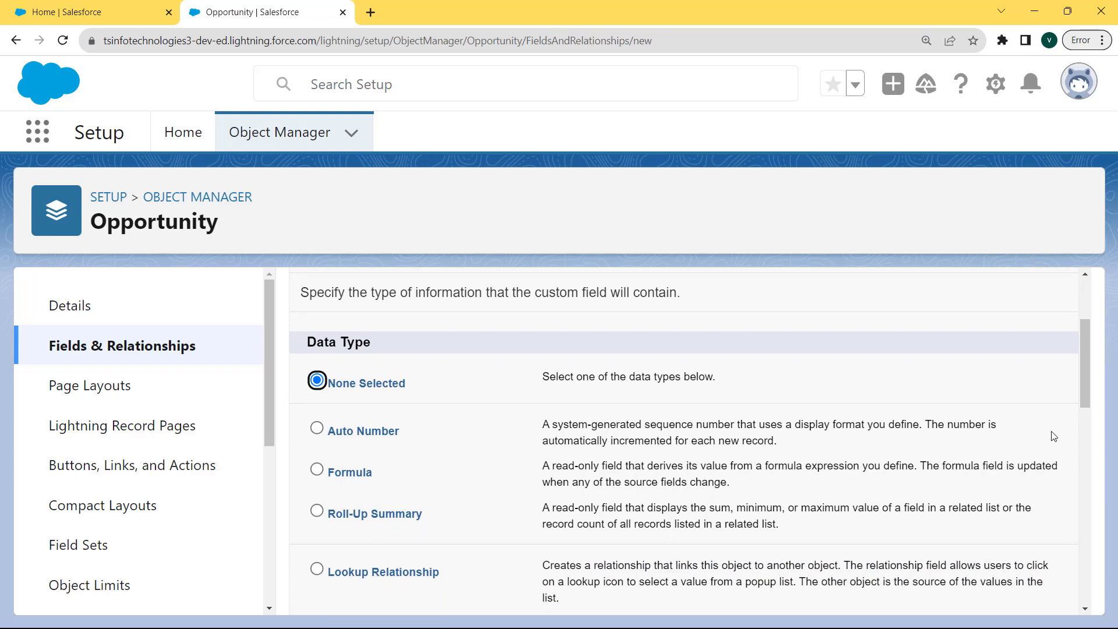
{"action": "left_click_drag", "start_coordinate": [1085, 389], "coordinate": [1080, 572]}
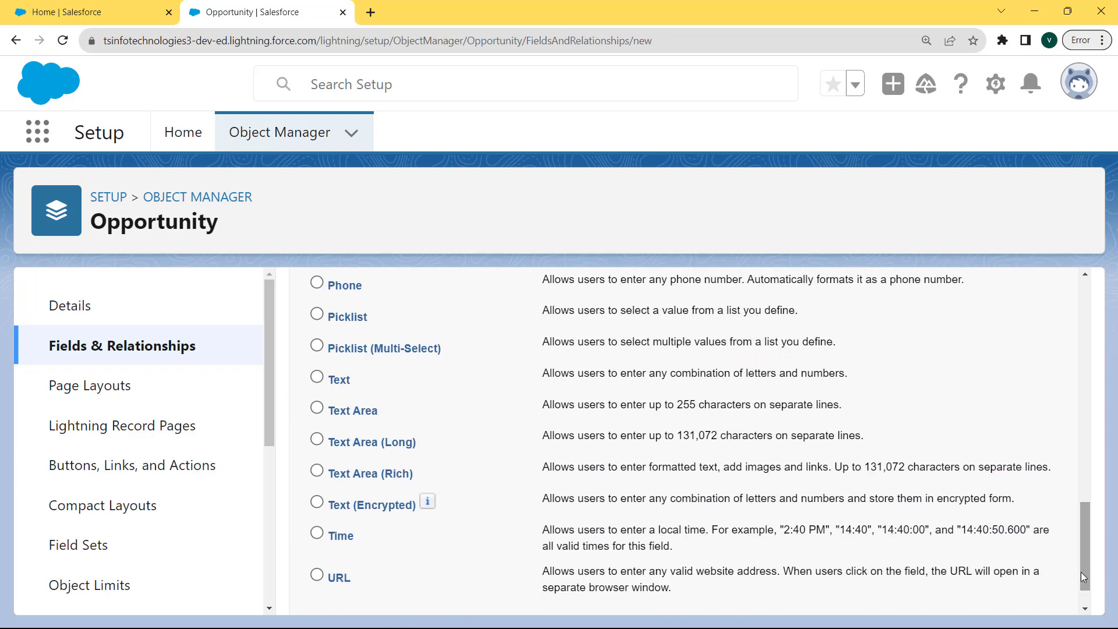
{"action": "left_click", "coordinate": [317, 533]}
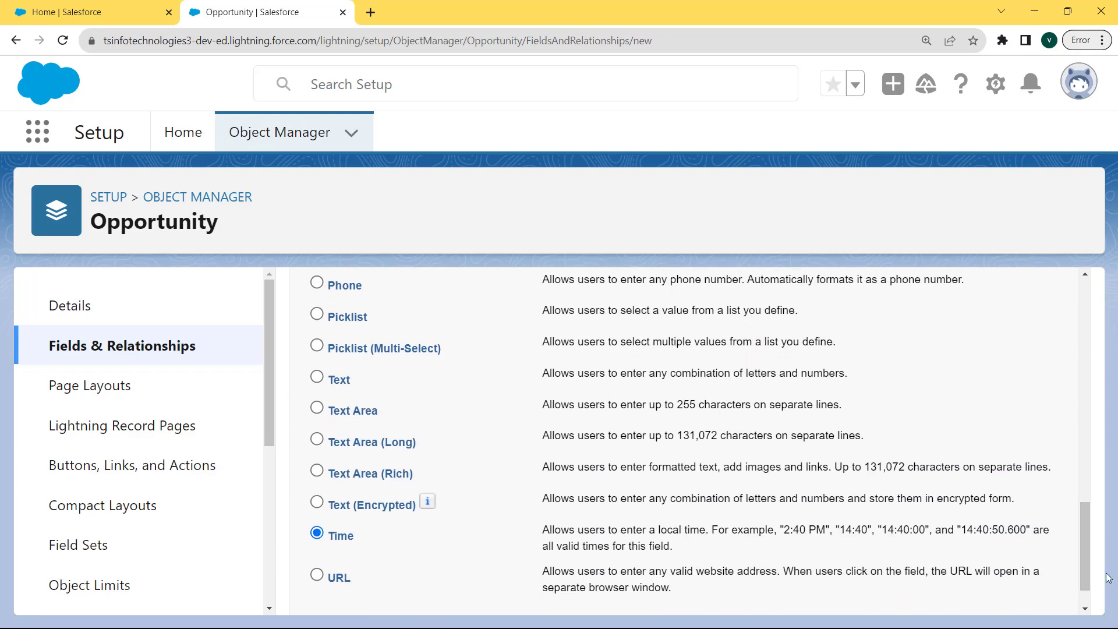
{"action": "left_click_drag", "start_coordinate": [1087, 573], "coordinate": [1089, 616]}
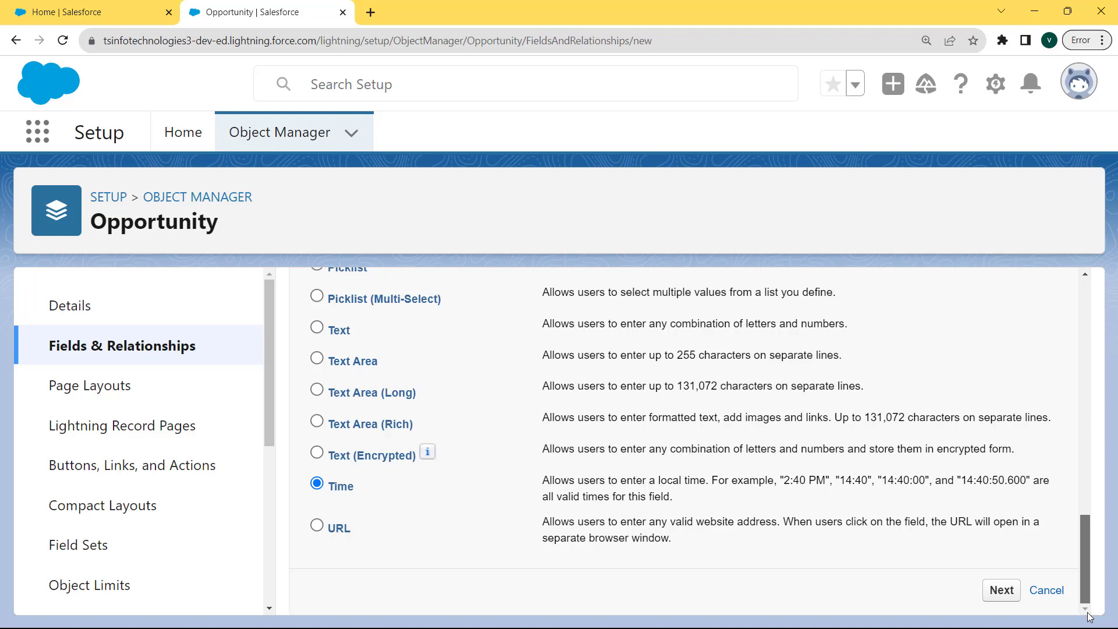
{"action": "left_click", "coordinate": [999, 592]}
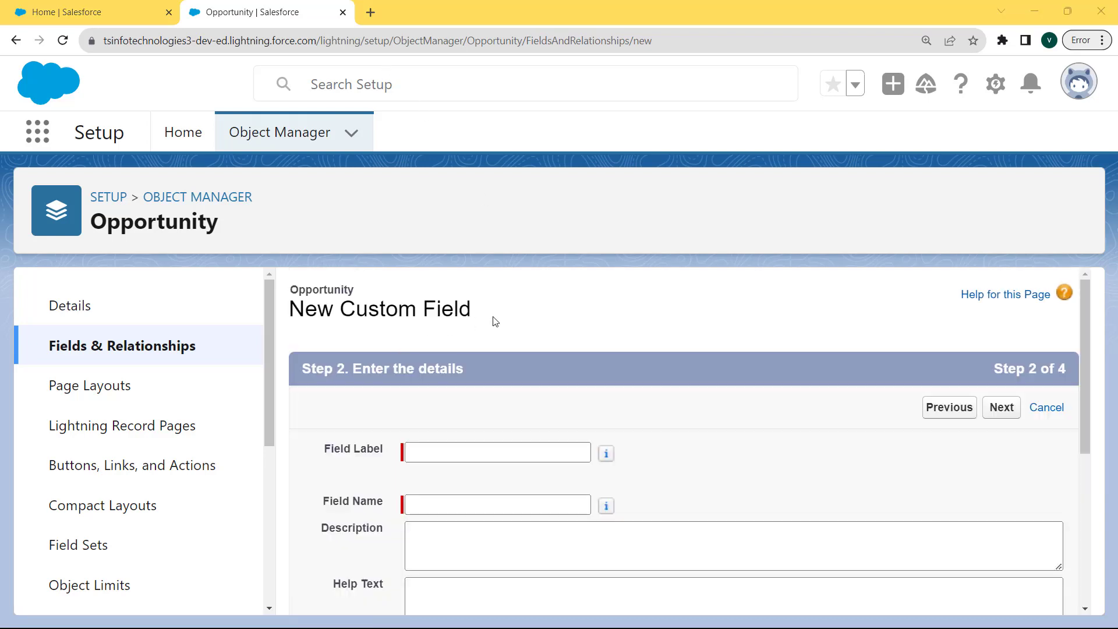
Step: Give the Time field label 'Time Duration' and field name Time_Duration, then continue
{"action": "left_click_drag", "start_coordinate": [487, 317], "coordinate": [282, 294]}
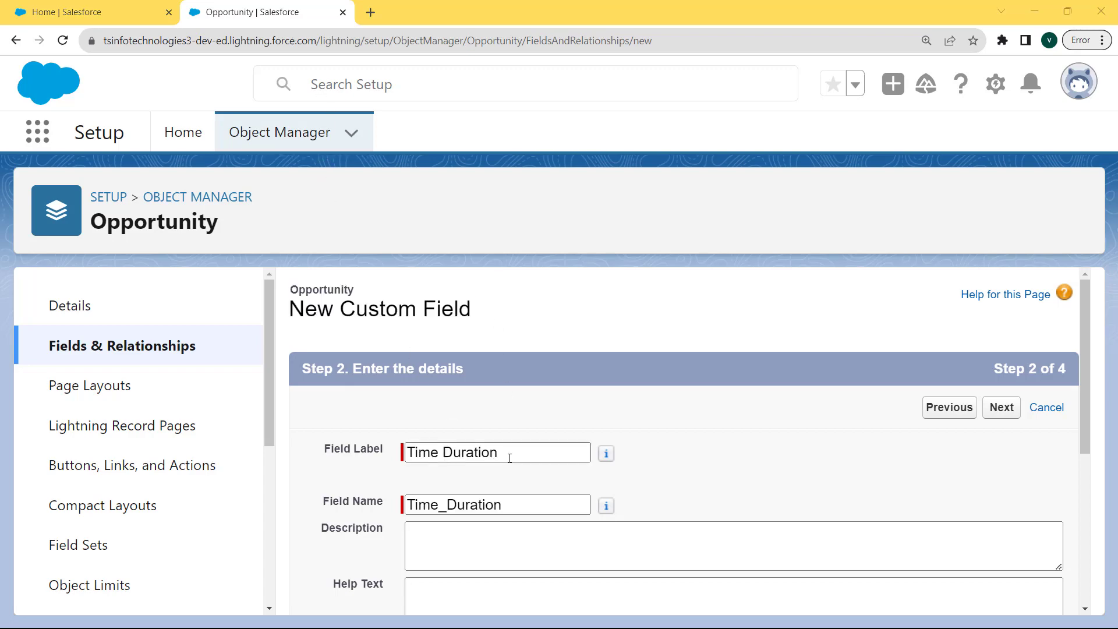
{"action": "left_click", "coordinate": [509, 453]}
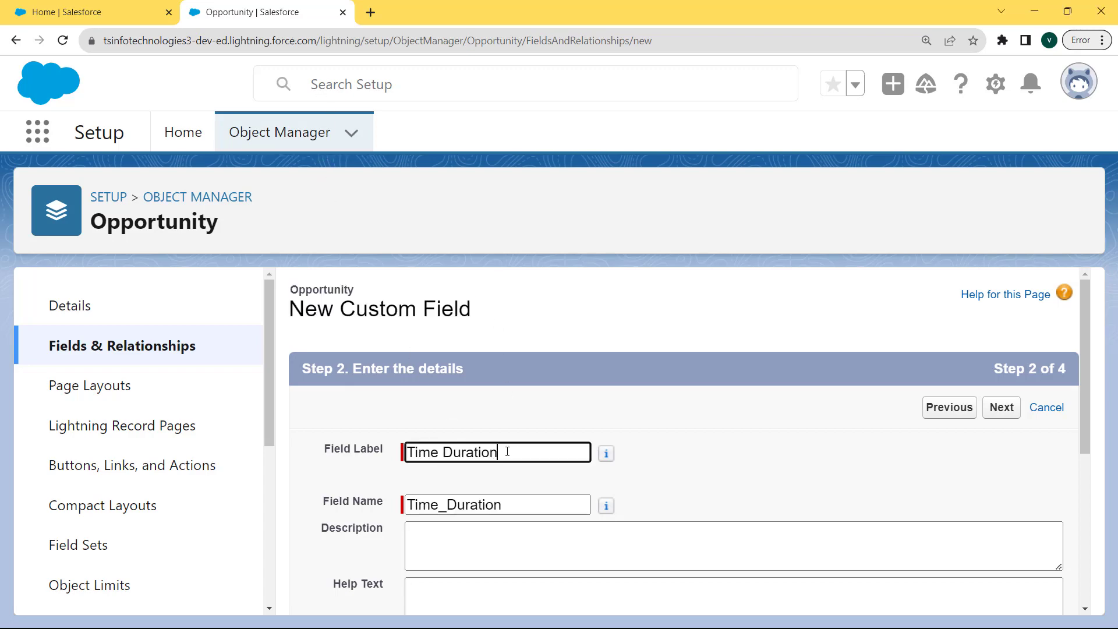
{"action": "left_click_drag", "start_coordinate": [509, 453], "coordinate": [395, 451]}
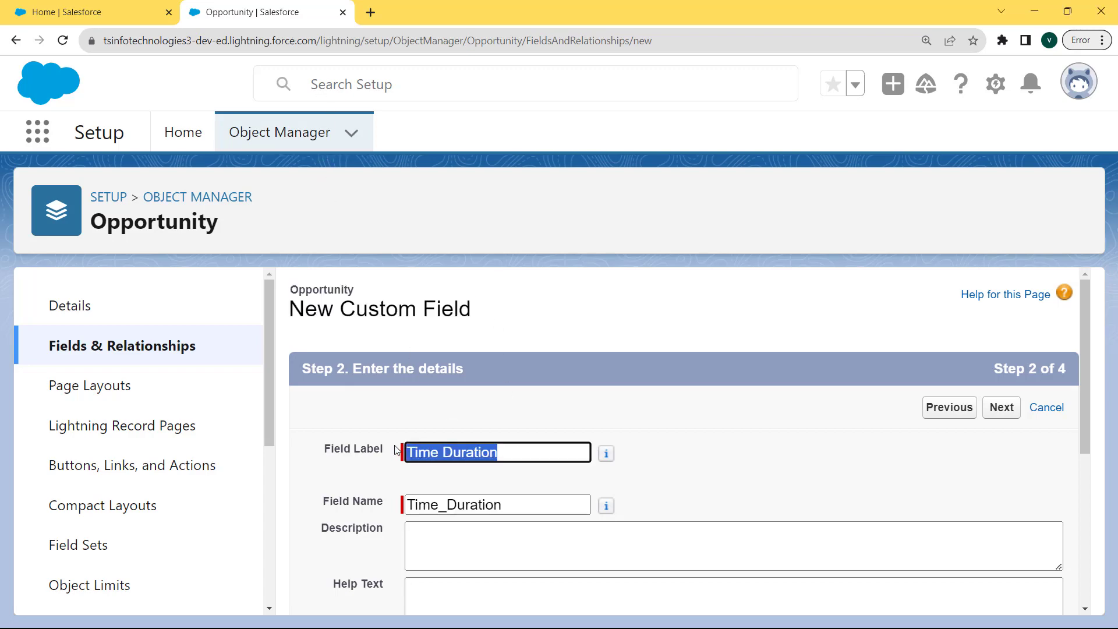
{"action": "left_click", "coordinate": [535, 510]}
{"action": "left_click_drag", "start_coordinate": [535, 510], "coordinate": [403, 515]}
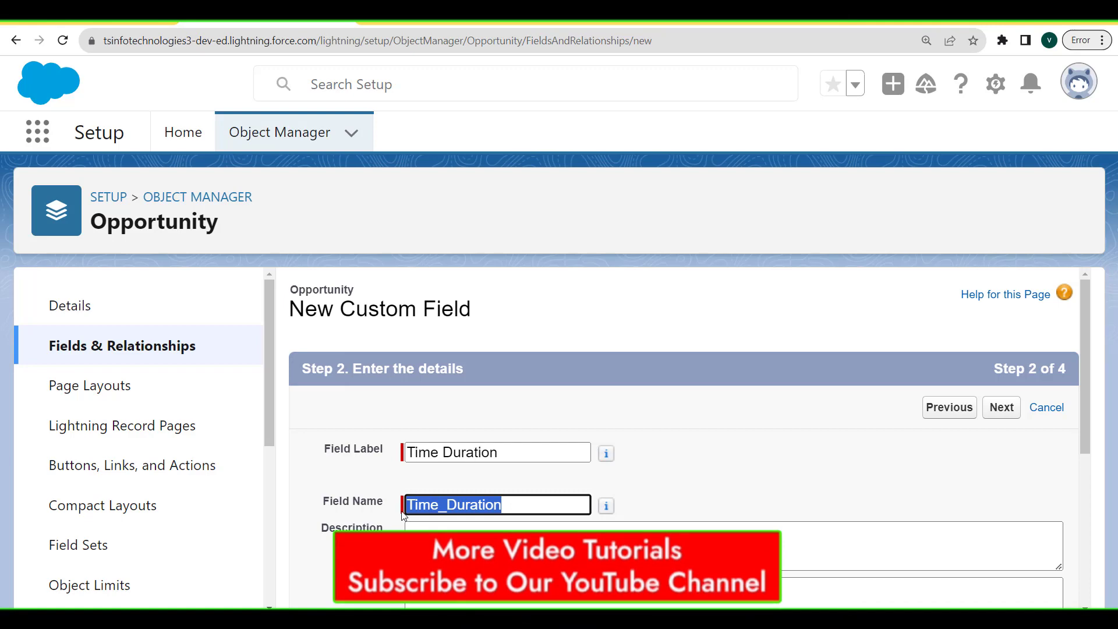
{"action": "left_click", "coordinate": [547, 512]}
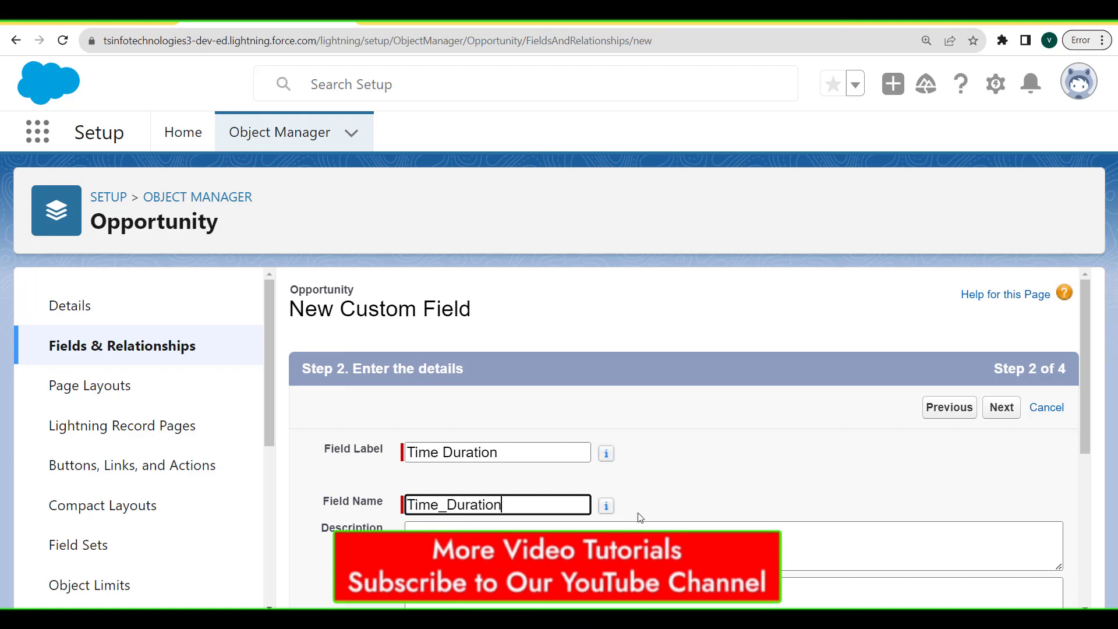
{"action": "left_click", "coordinate": [630, 526]}
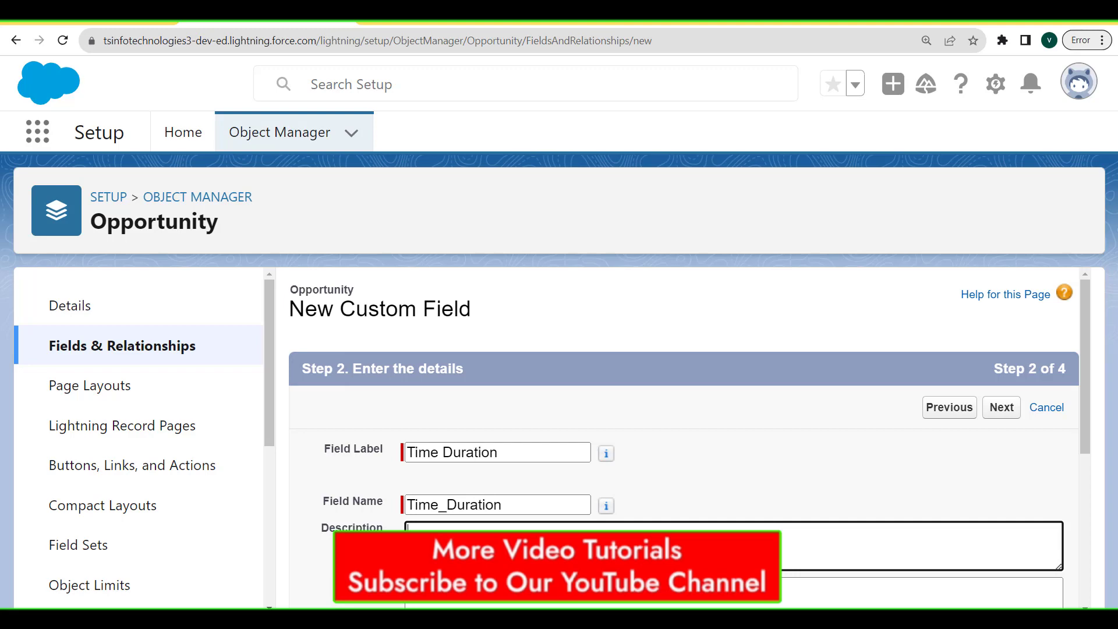
{"action": "left_click", "coordinate": [1001, 410]}
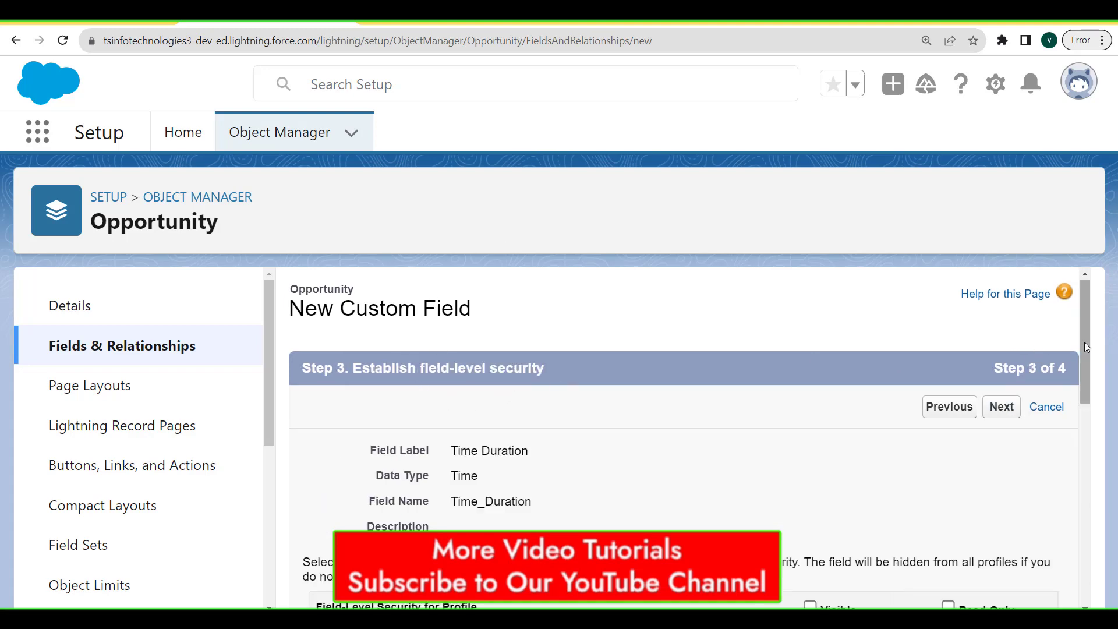
Step: Make Time Duration visible to all profiles, keep it on page layouts, and save
{"action": "left_click_drag", "start_coordinate": [1084, 342], "coordinate": [1090, 415]}
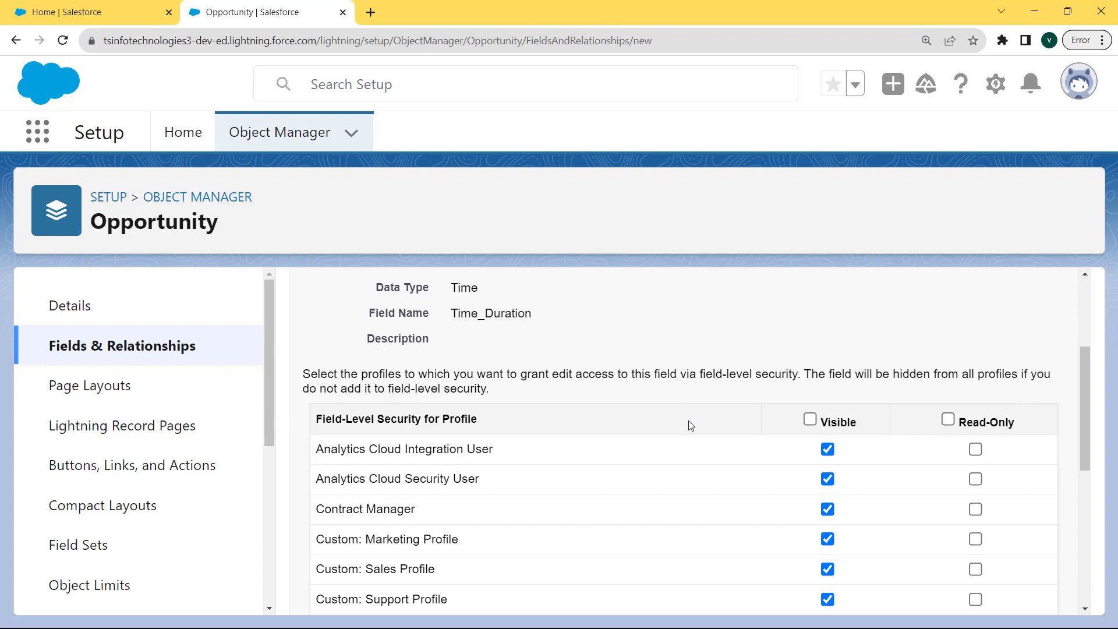
{"action": "left_click", "coordinate": [811, 419]}
{"action": "left_click_drag", "start_coordinate": [1082, 389], "coordinate": [1083, 319]}
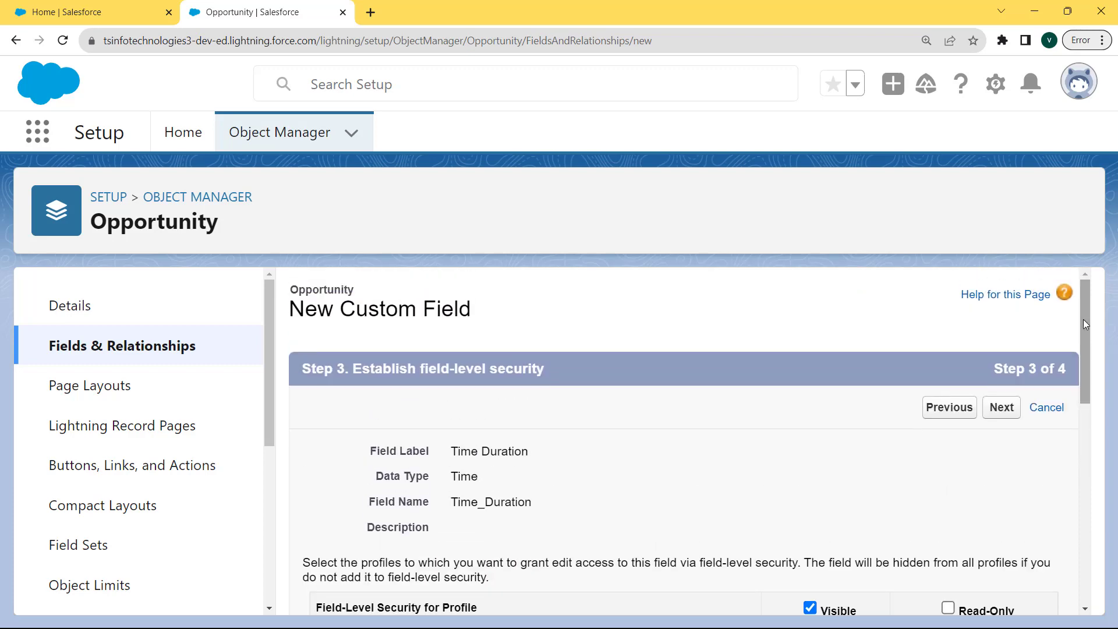
{"action": "left_click", "coordinate": [1002, 408]}
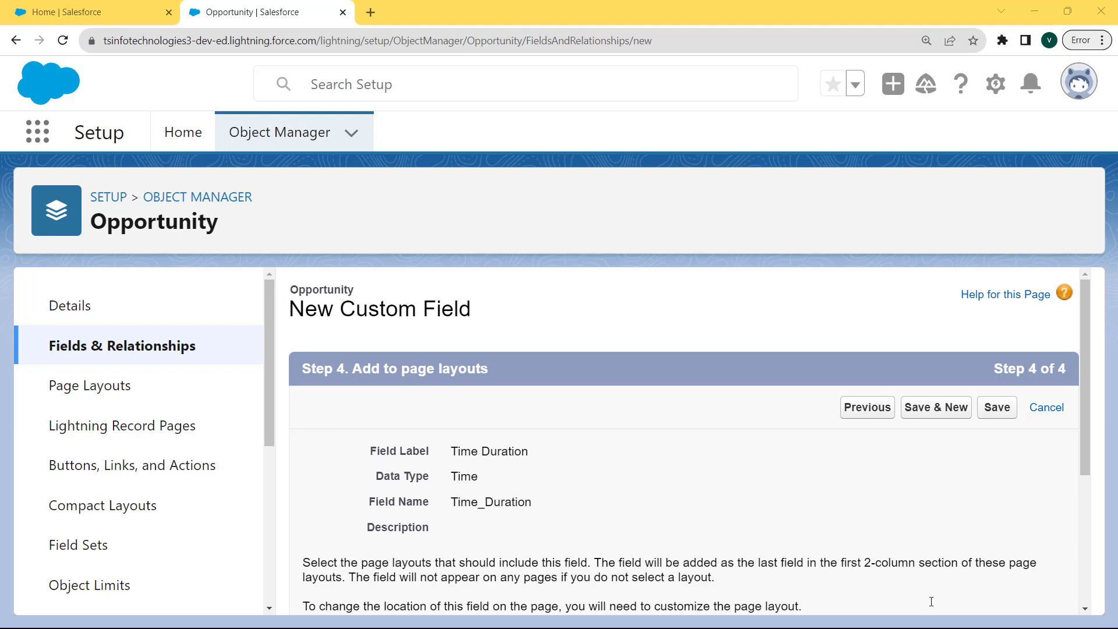
{"action": "left_click", "coordinate": [993, 407]}
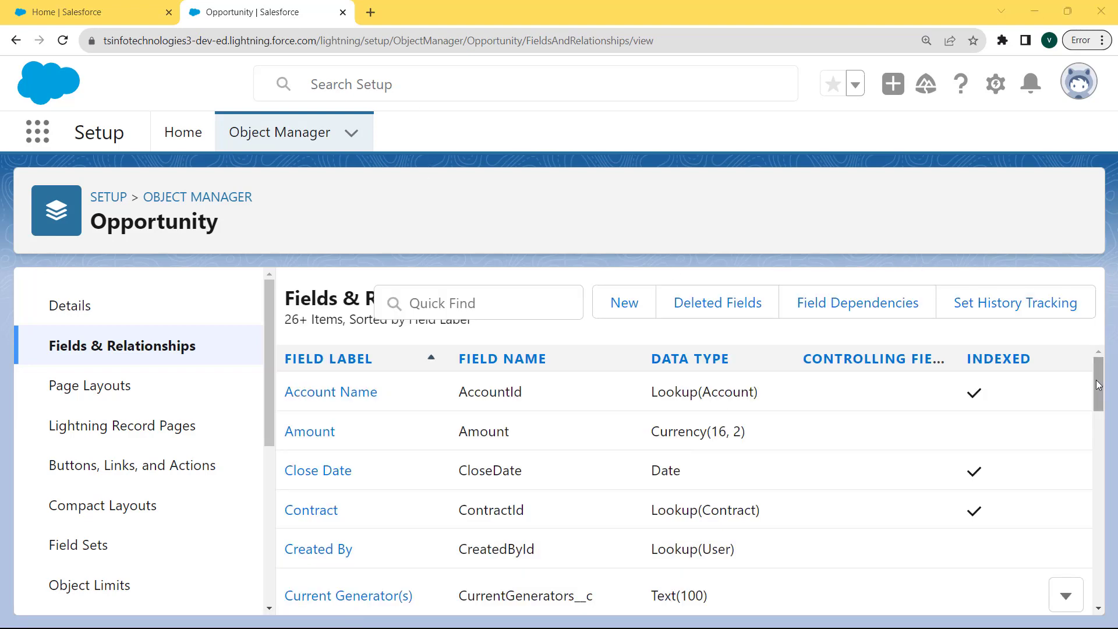
Step: Verify Time_Duration__c of type Time in Opportunity's field list and open the profile menu
{"action": "left_click_drag", "start_coordinate": [1099, 385], "coordinate": [1105, 583]}
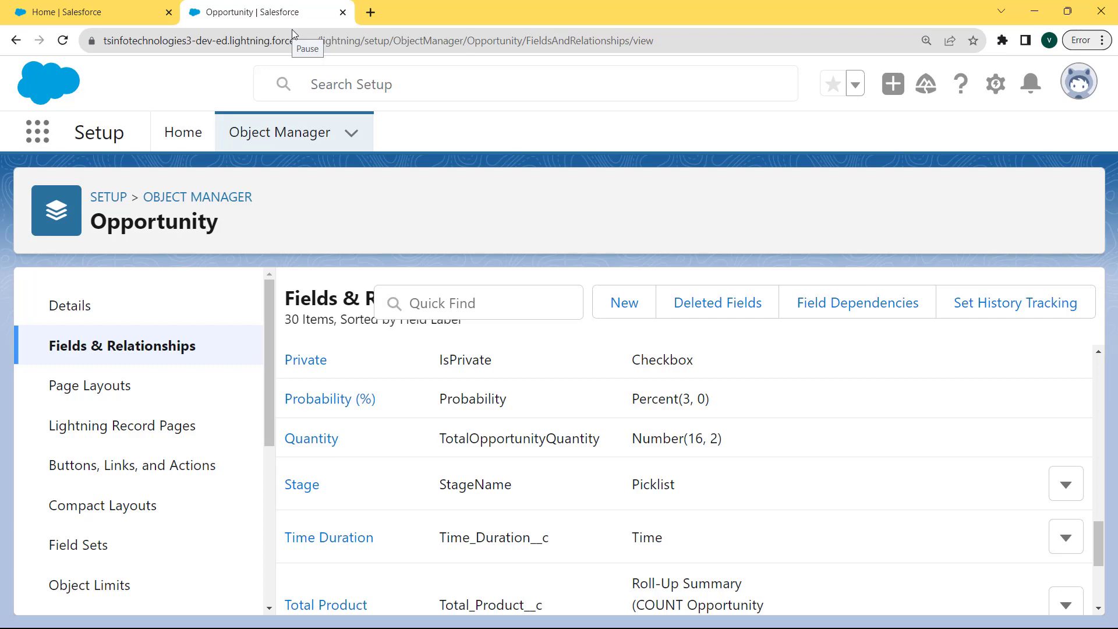
{"action": "left_click", "coordinate": [1080, 87]}
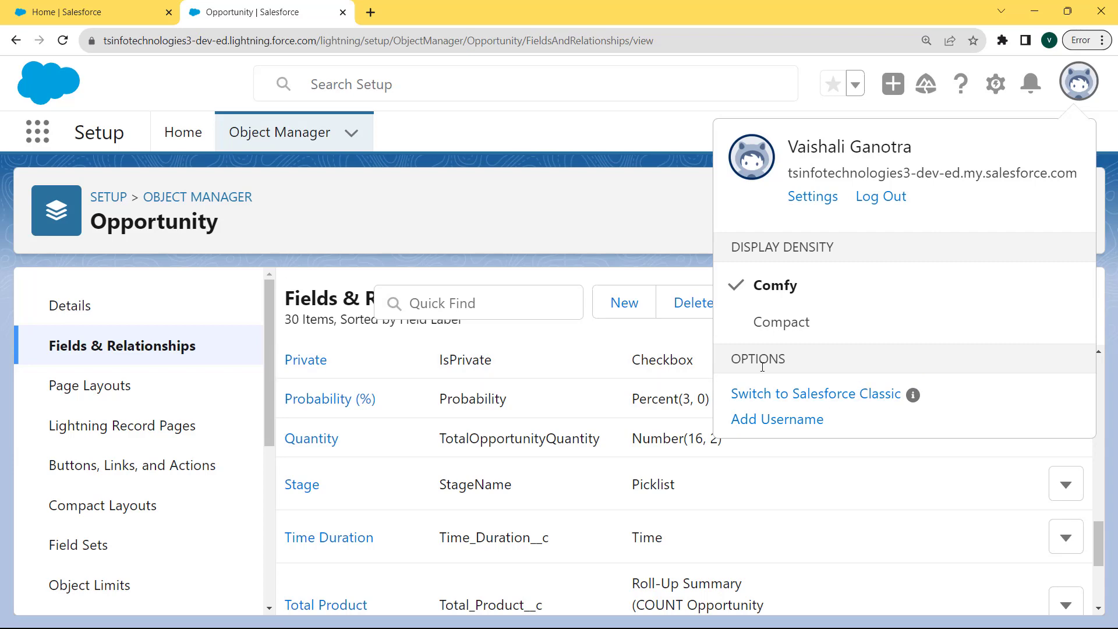
Step: Switch to Salesforce Classic and open Setup from the user name menu
{"action": "left_click", "coordinate": [782, 400]}
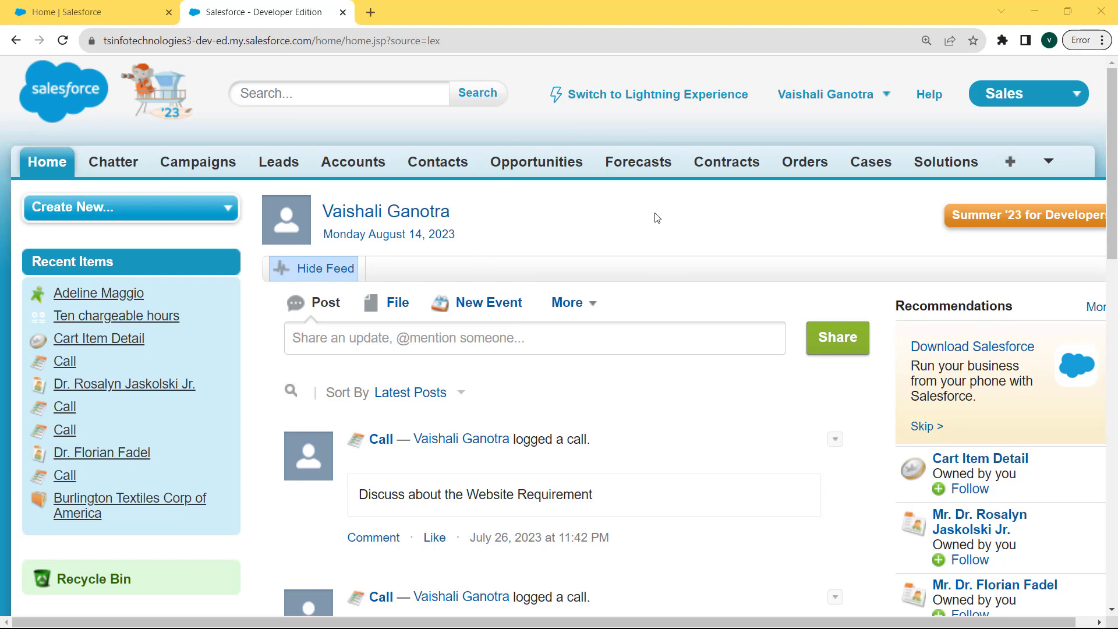
{"action": "left_click", "coordinate": [887, 103]}
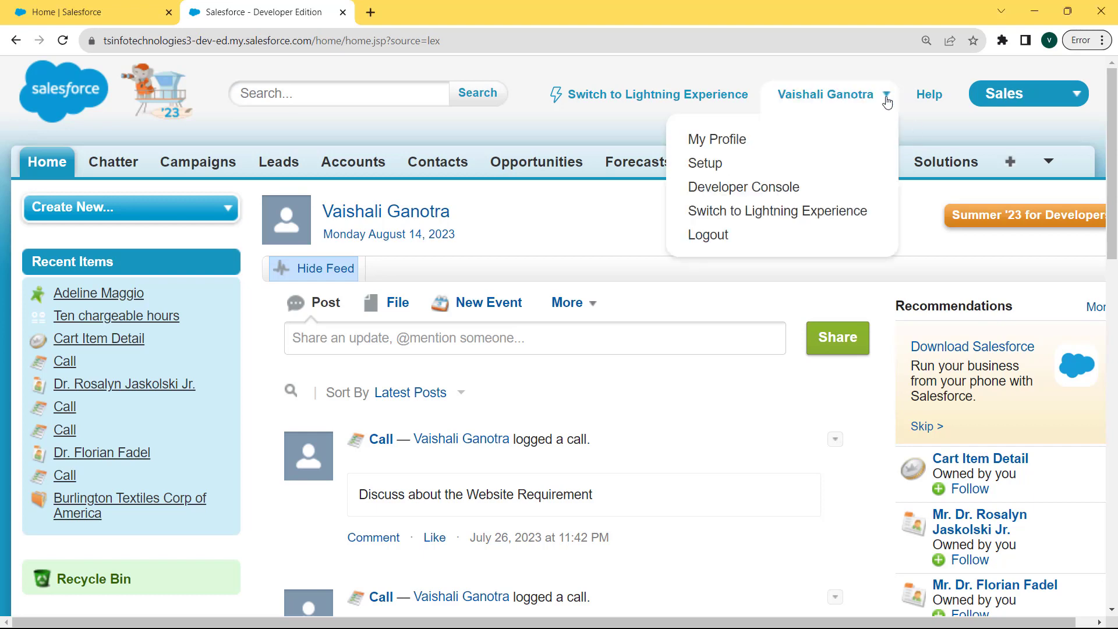
{"action": "left_click", "coordinate": [720, 168]}
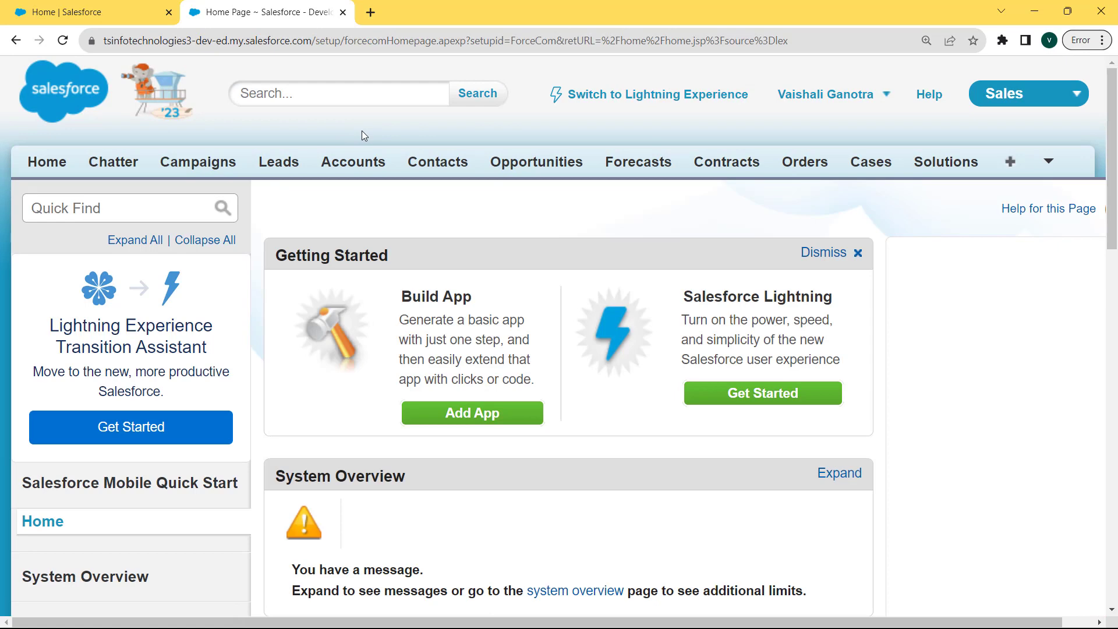
Step: Search Quick Find for 'lead', open Leads > Fields, and scroll toward custom fields
{"action": "left_click", "coordinate": [147, 210]}
{"action": "type", "text": "lead"}
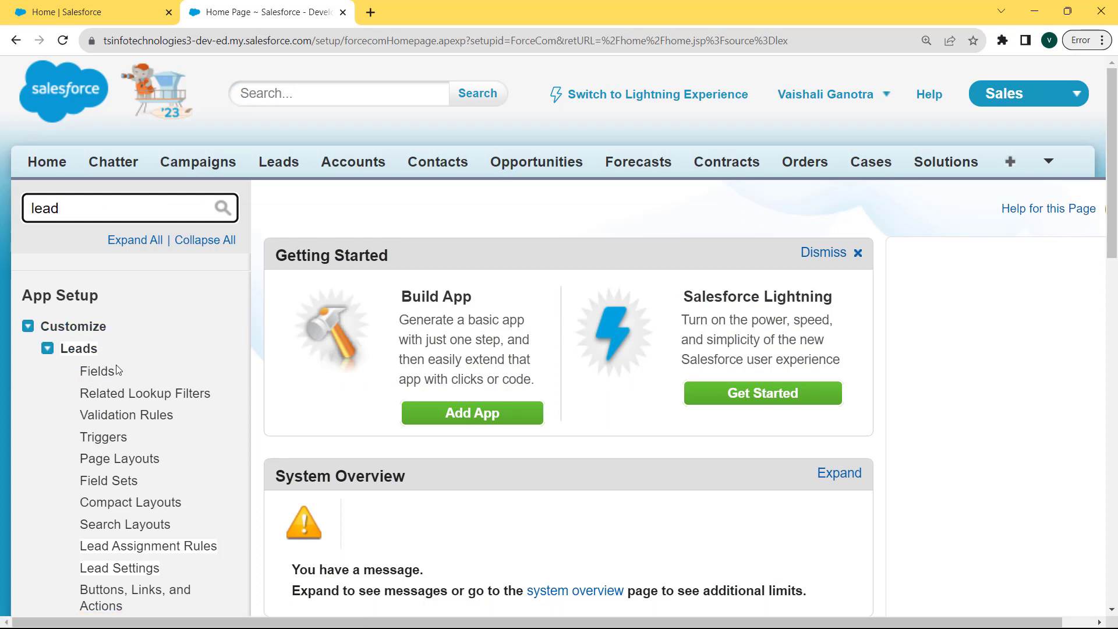
{"action": "left_click", "coordinate": [105, 377]}
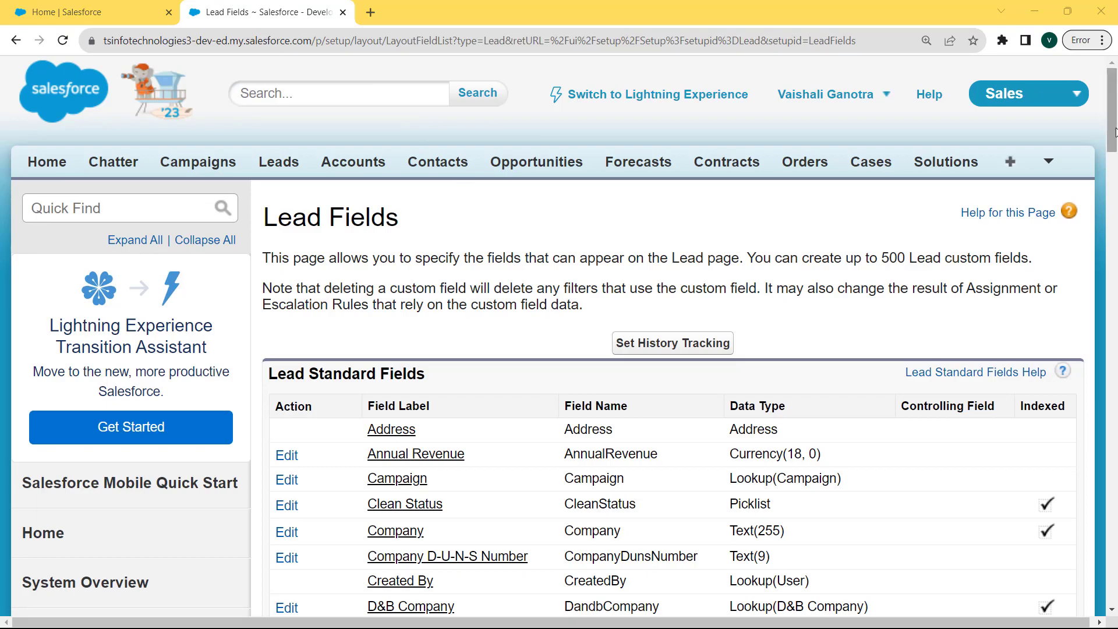
{"action": "left_click_drag", "start_coordinate": [1115, 131], "coordinate": [1115, 302]}
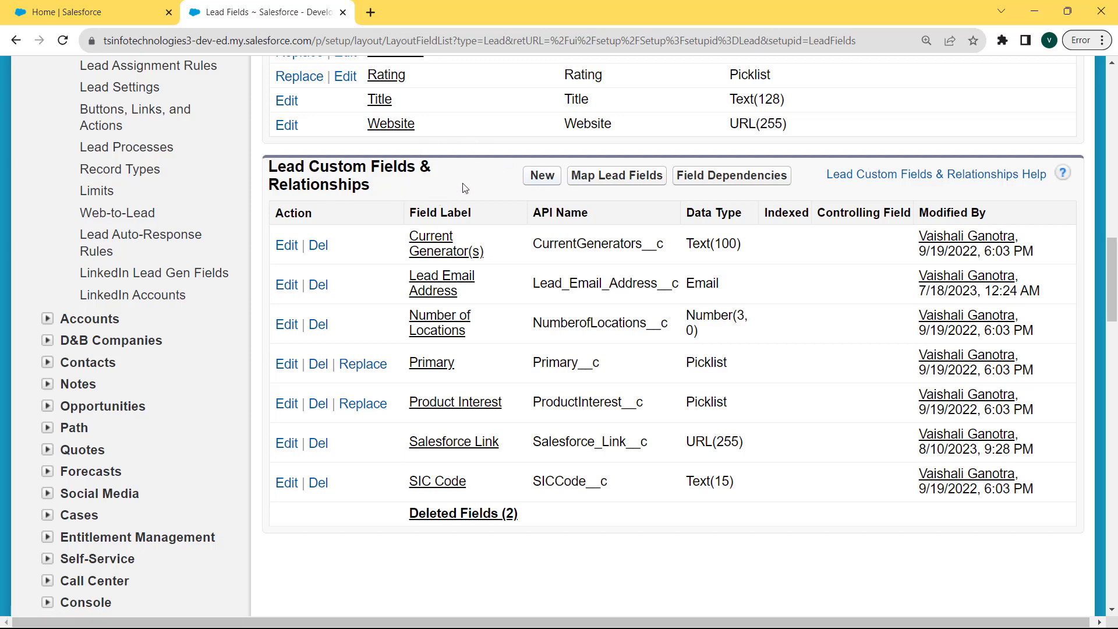
Step: Start a new Lead custom field with Time as its data type
{"action": "left_click", "coordinate": [530, 176]}
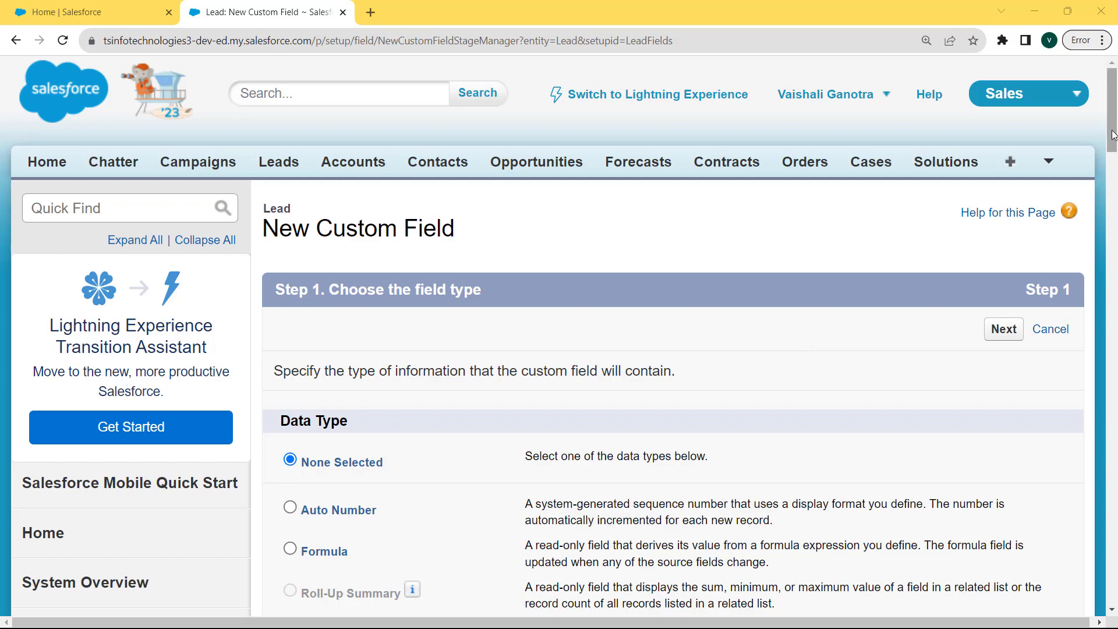
{"action": "left_click_drag", "start_coordinate": [1112, 135], "coordinate": [1115, 277]}
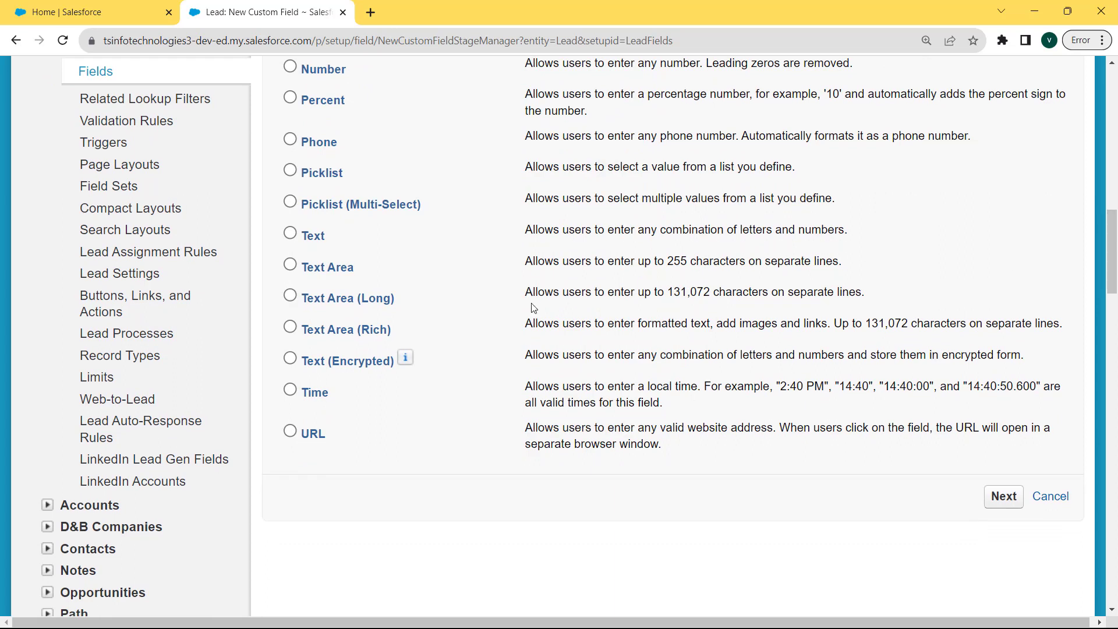
{"action": "left_click", "coordinate": [290, 393]}
{"action": "left_click", "coordinate": [997, 500]}
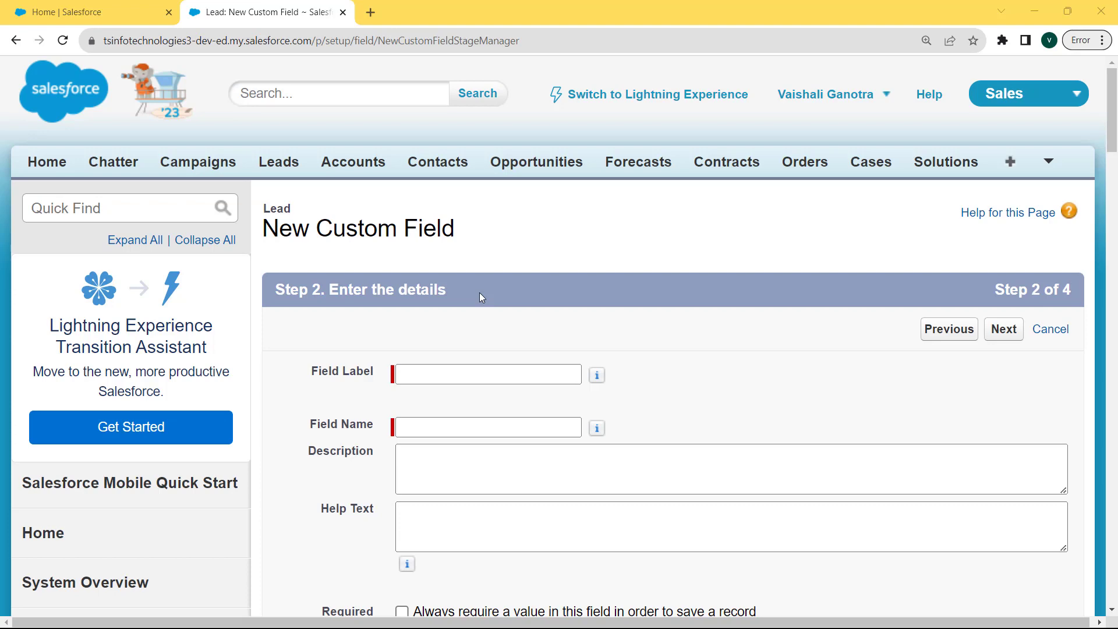
Step: Label the Lead field 'Time Limit' with field name Time_Limit and continue
{"action": "left_click", "coordinate": [467, 374]}
{"action": "type", "text": "Time Limit"}
{"action": "left_click_drag", "start_coordinate": [494, 372], "coordinate": [398, 373]}
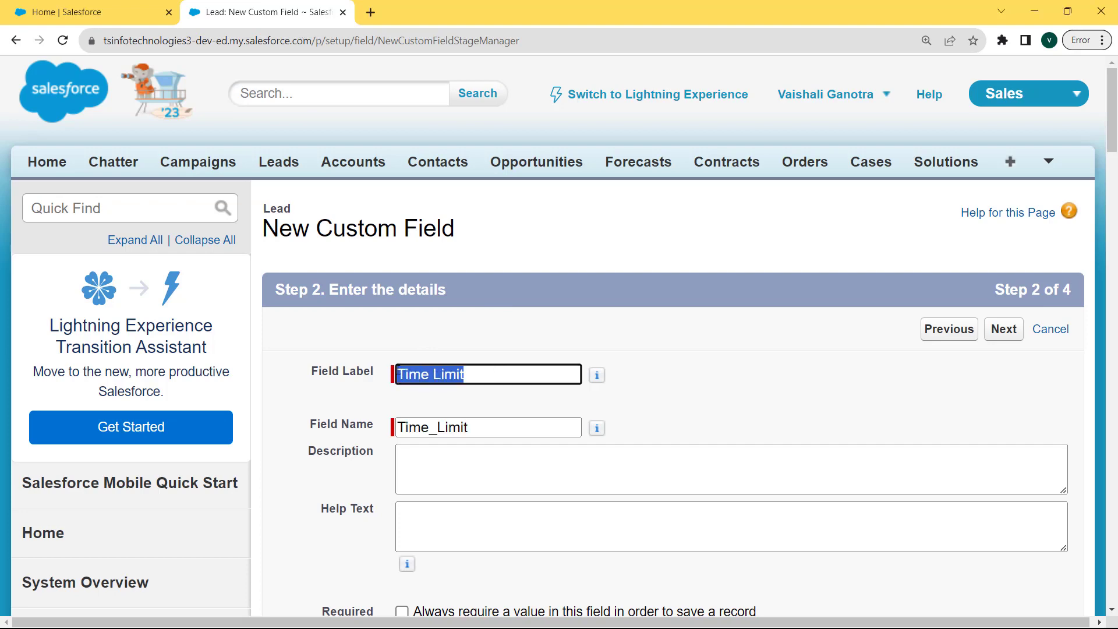
{"action": "left_click", "coordinate": [511, 429]}
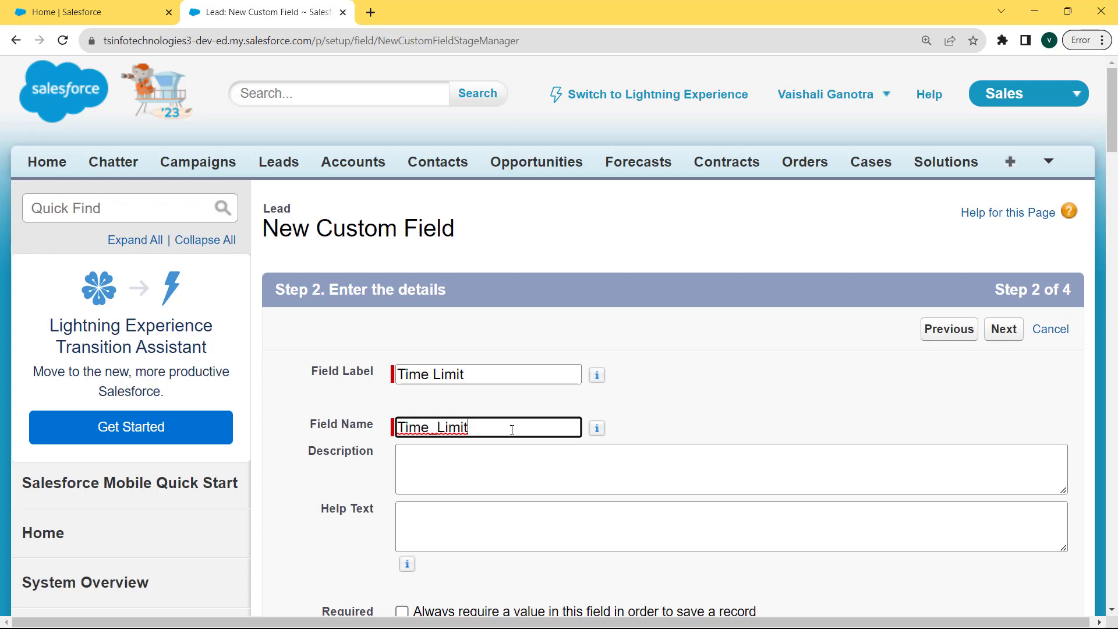
{"action": "scroll", "coordinate": [511, 430], "scroll_direction": "down", "scroll_amount": 2}
{"action": "left_click", "coordinate": [537, 379]}
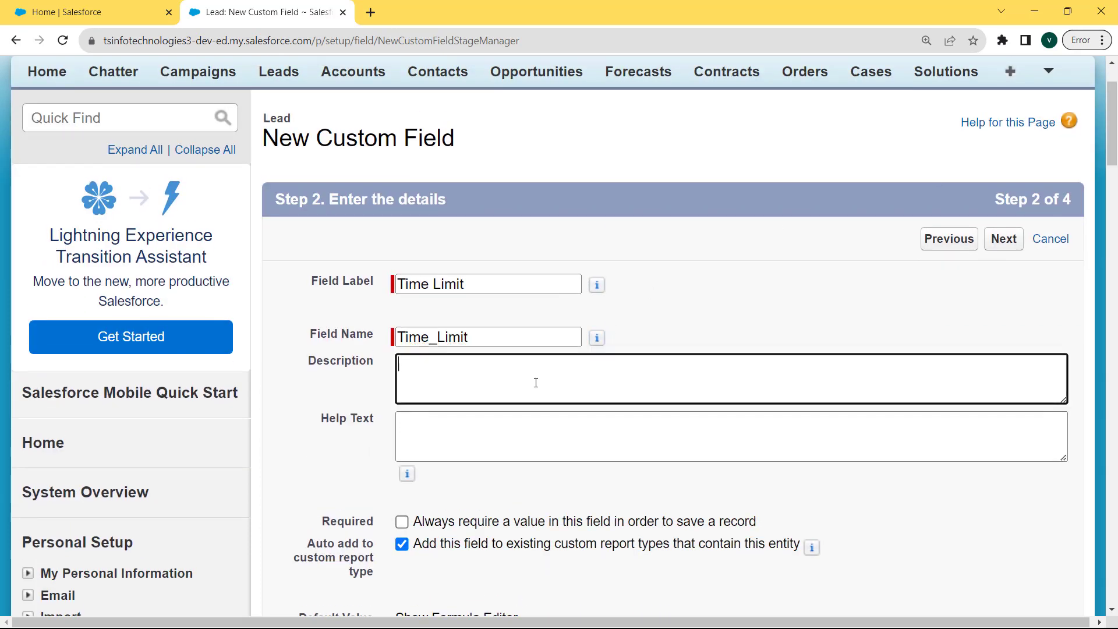
{"action": "left_click", "coordinate": [1002, 239]}
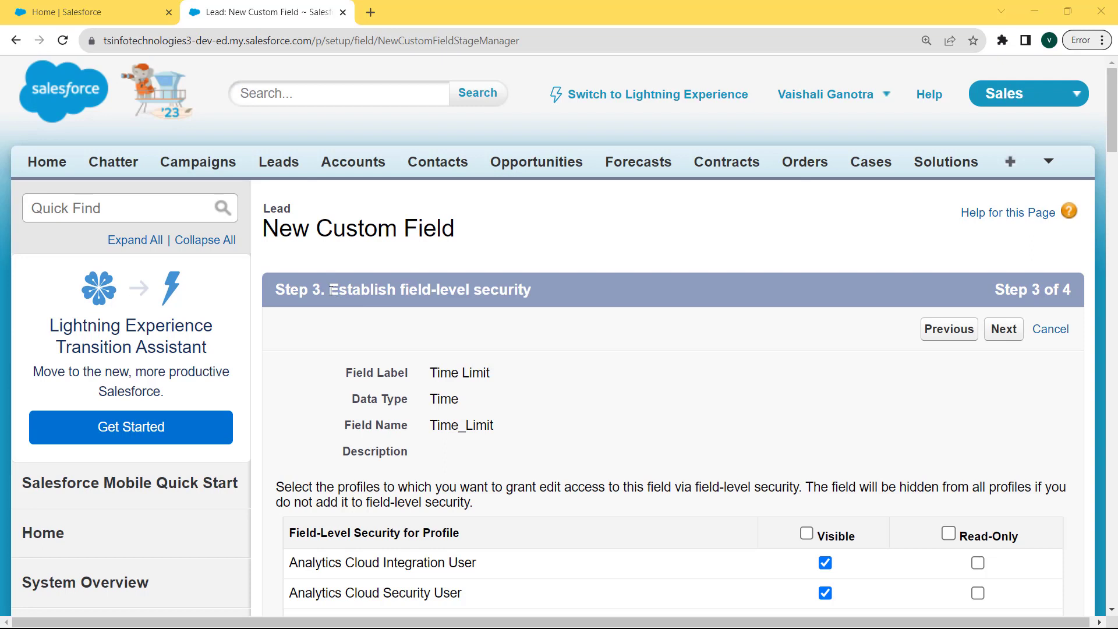
Step: Make the Time Limit field visible to all profiles in field-level security
{"action": "left_click_drag", "start_coordinate": [332, 290], "coordinate": [582, 317]}
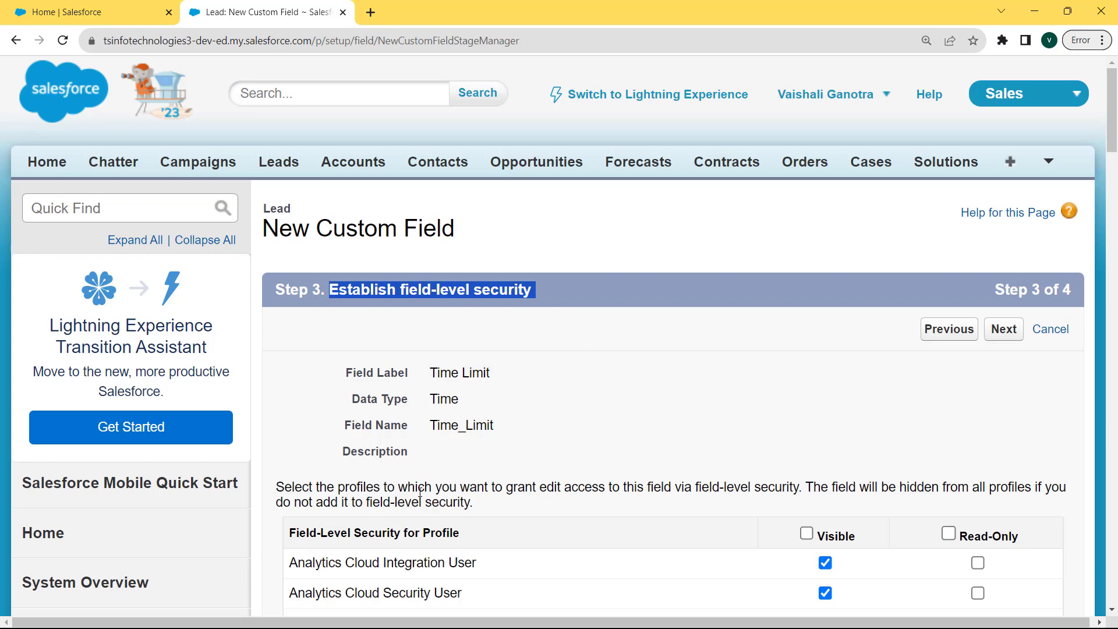
{"action": "left_click", "coordinate": [806, 537]}
{"action": "left_click", "coordinate": [1004, 337]}
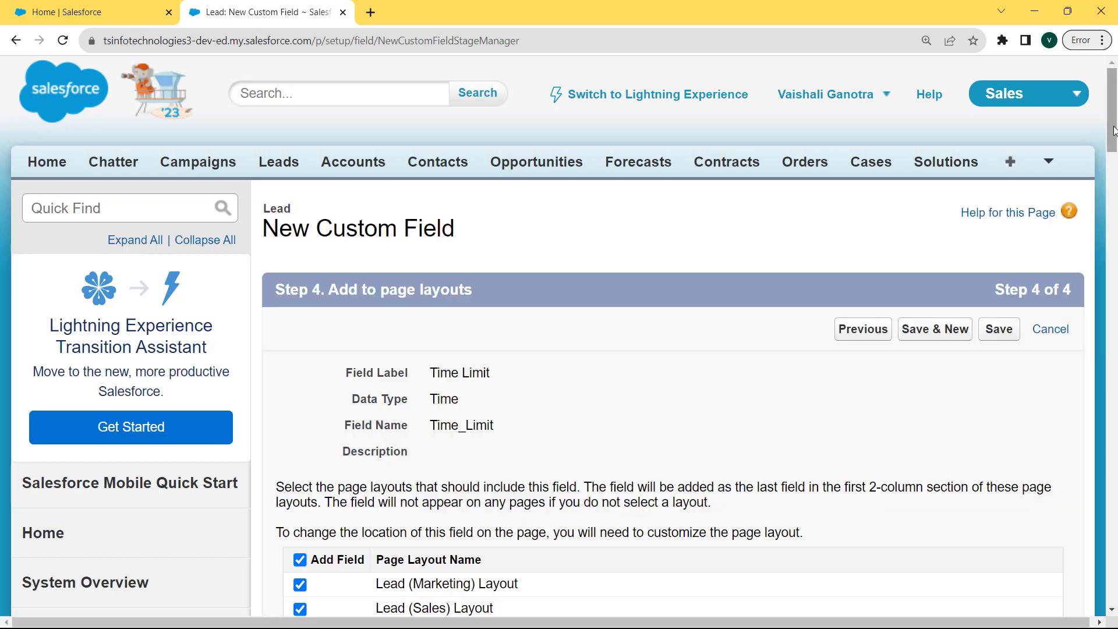
Step: Save Time Limit on all Lead page layouts and find Time_Limit__c listed as Time type
{"action": "left_click_drag", "start_coordinate": [1114, 134], "coordinate": [1115, 147]}
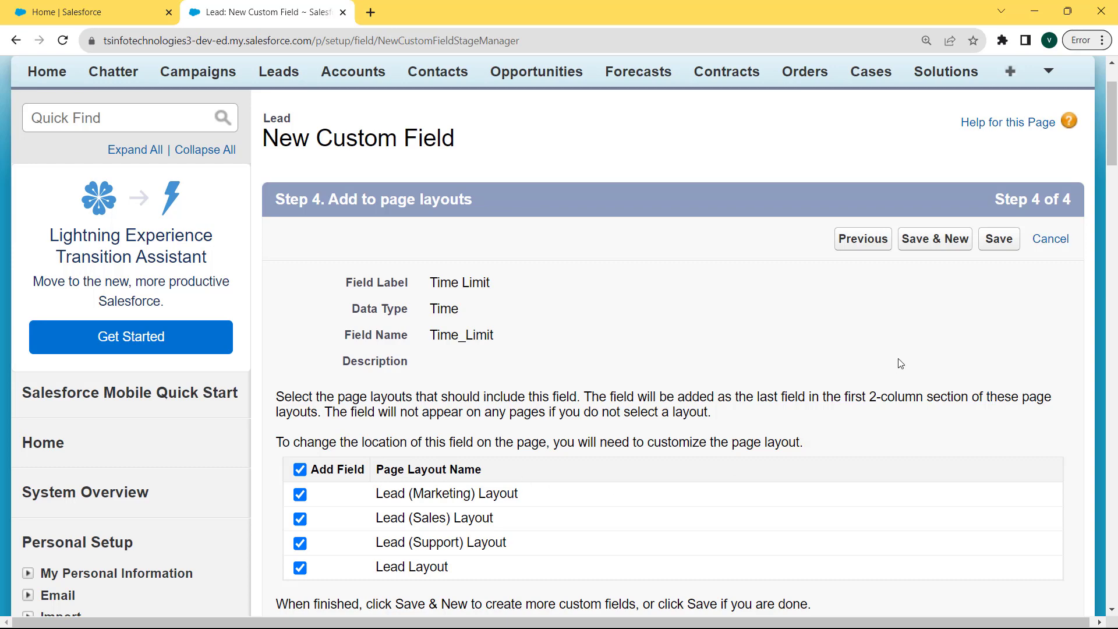
{"action": "left_click", "coordinate": [999, 239]}
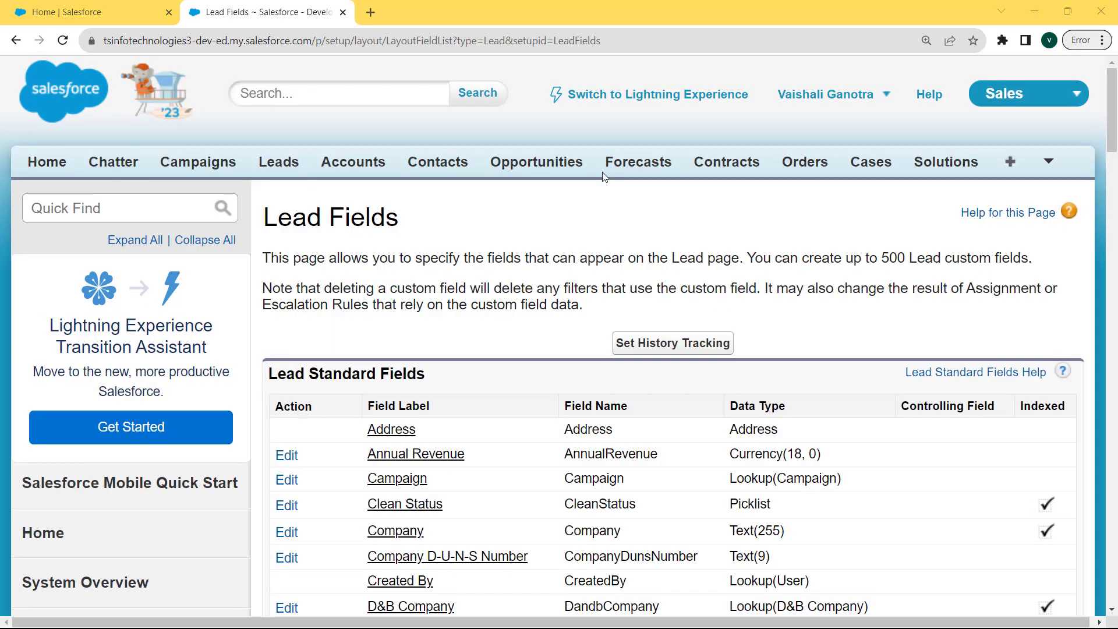
{"action": "left_click_drag", "start_coordinate": [1113, 131], "coordinate": [1055, 303]}
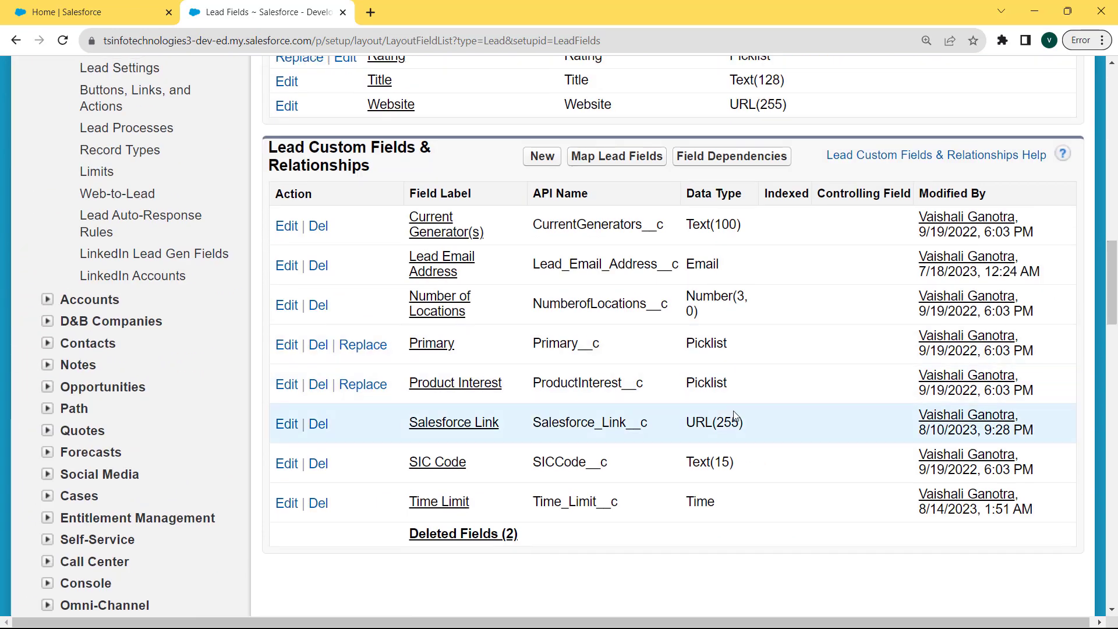